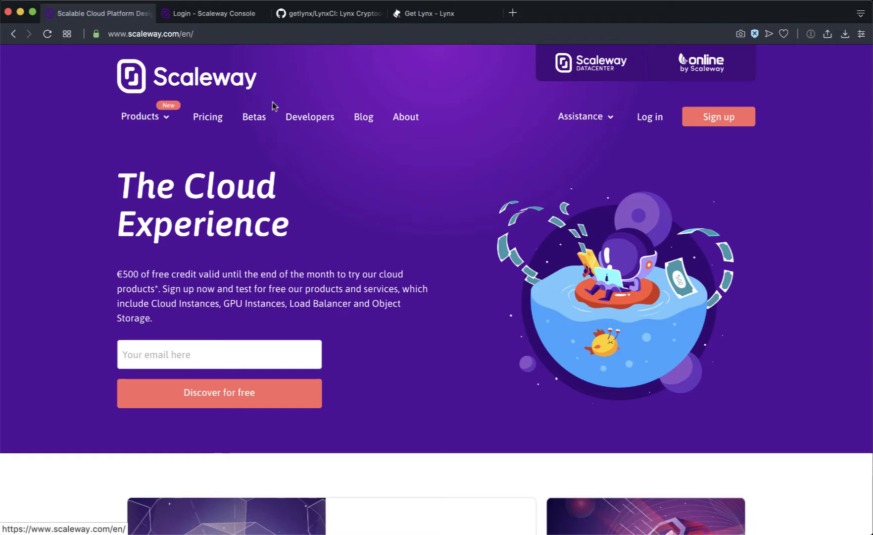
Sign in to the Scaleway Console with the account password, reaching the two-factor step.
left_click(213, 13)
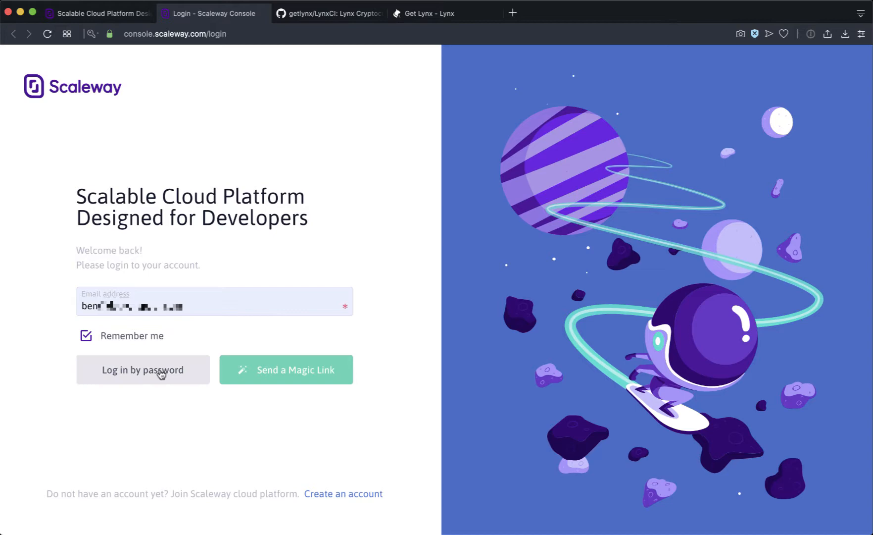
left_click(160, 370)
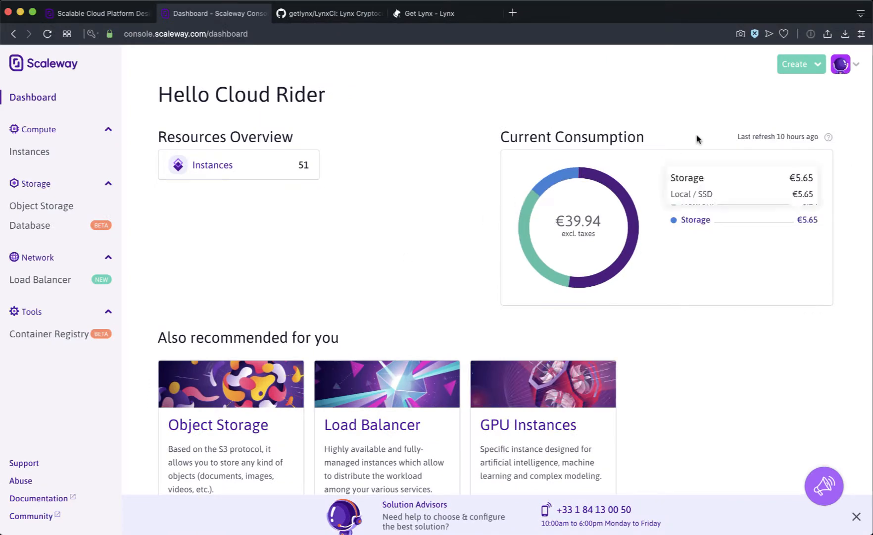
Start creating a new instance from the dashboard's Create menu.
left_click(819, 66)
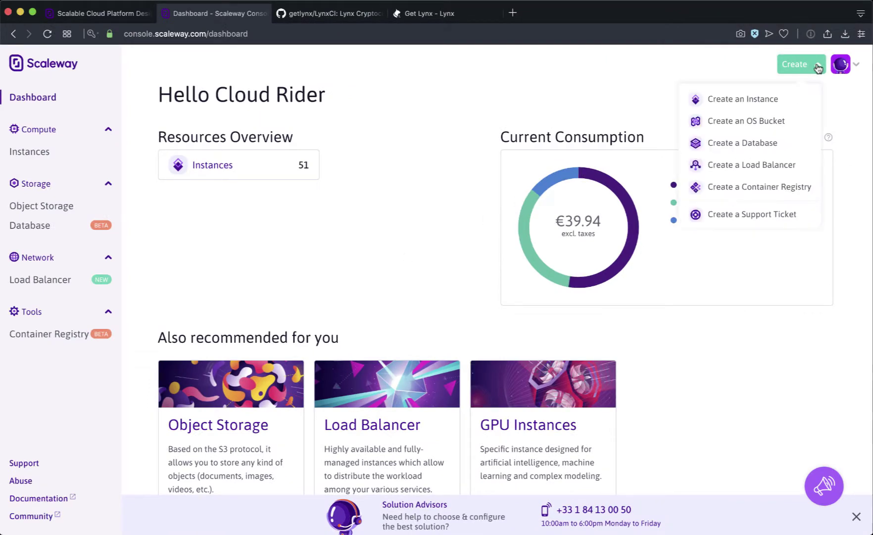
left_click(757, 99)
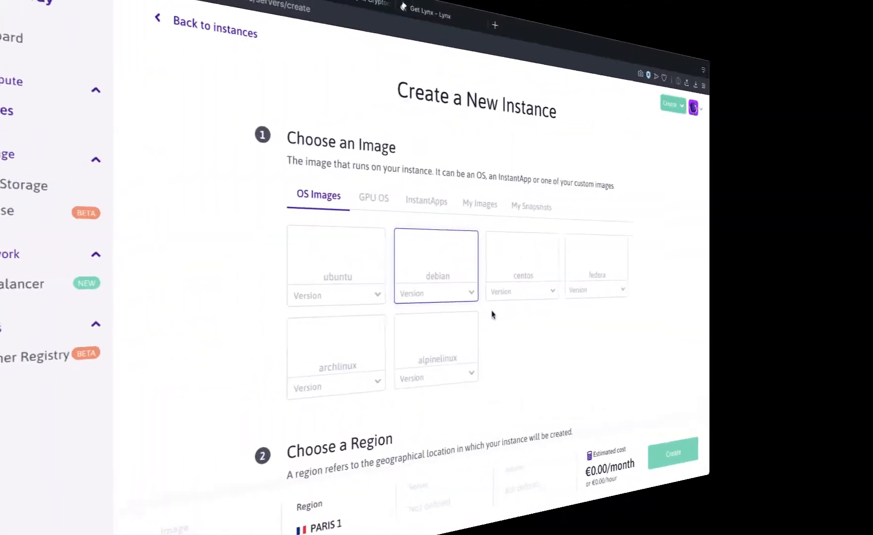
Choose the Debian Stretch image, Amsterdam region and DEV1-S development server size.
left_click(456, 265)
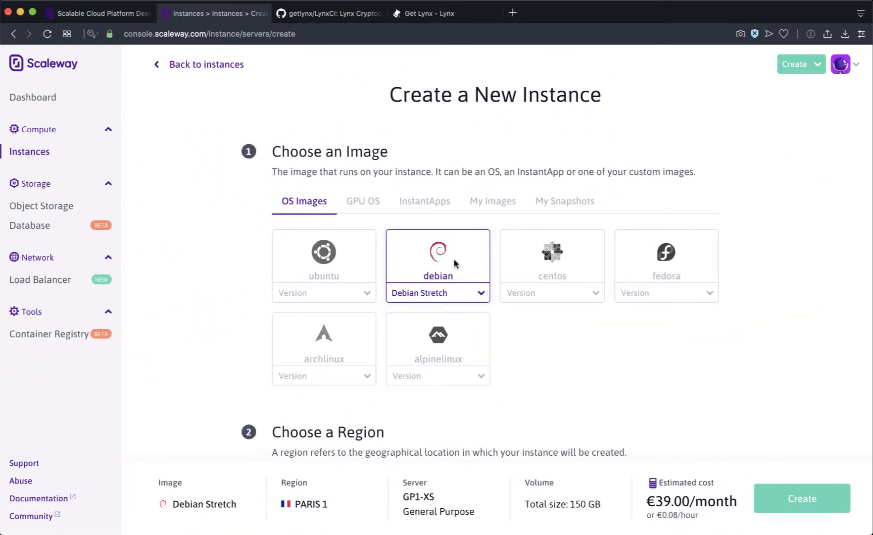
scroll(534, 363, "down", 5)
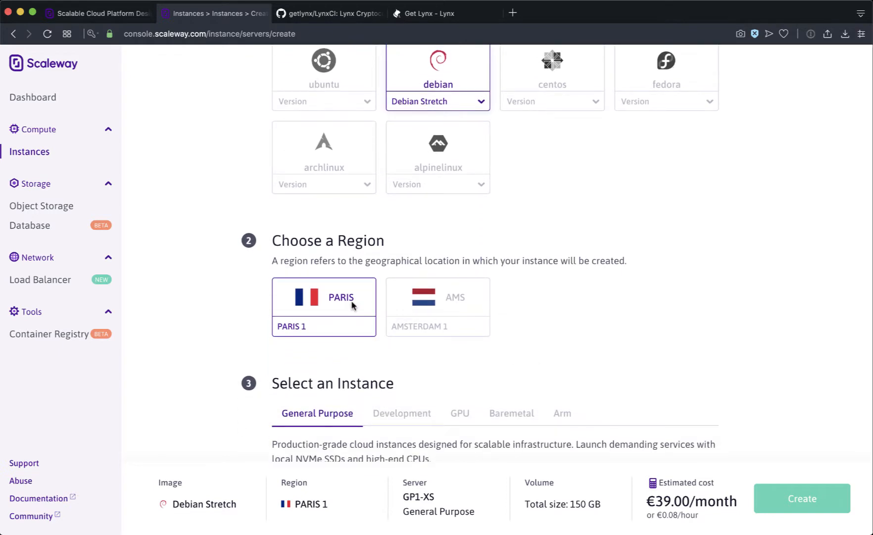
left_click(461, 298)
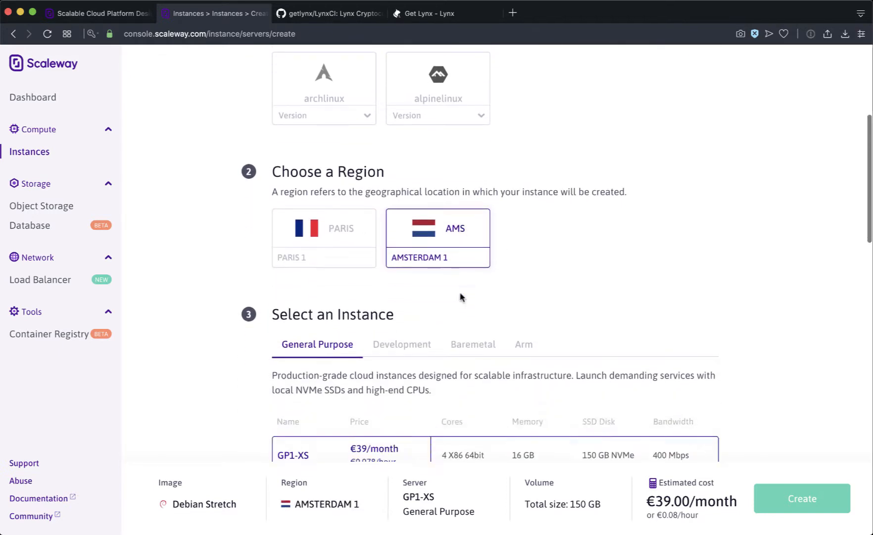
scroll(461, 297, "down", 5)
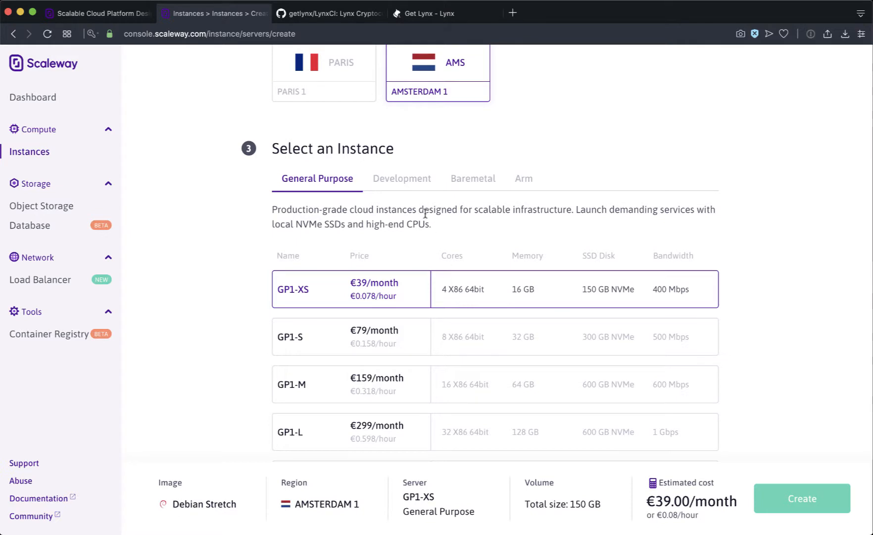
left_click(402, 183)
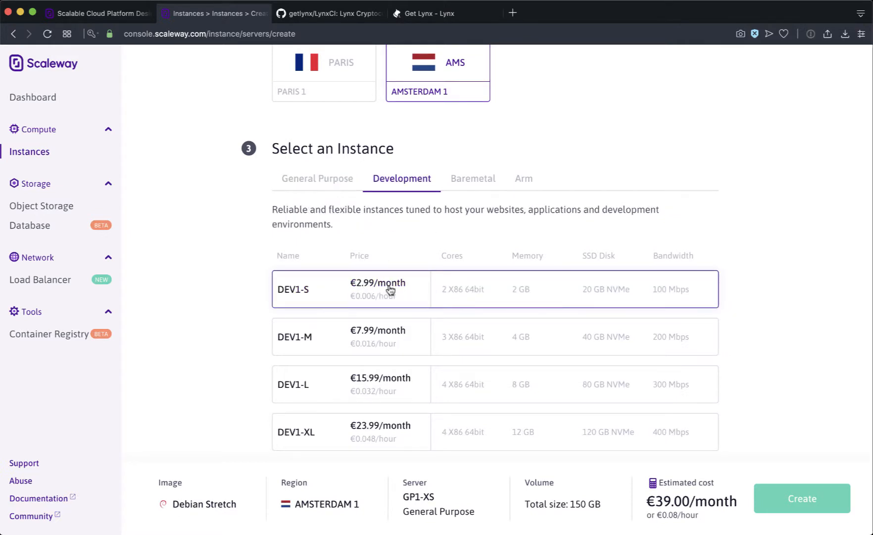
left_click(447, 292)
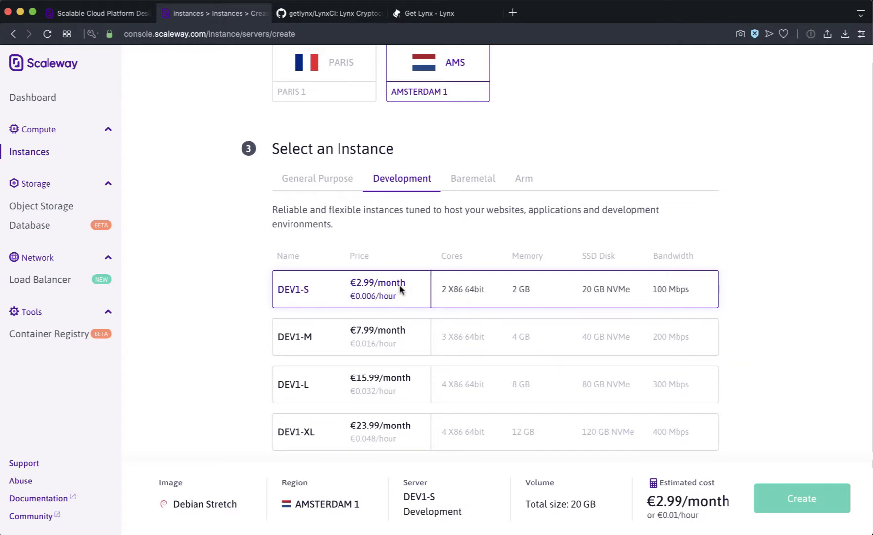
scroll(401, 289, "down", 1)
scroll(242, 289, "down", 3)
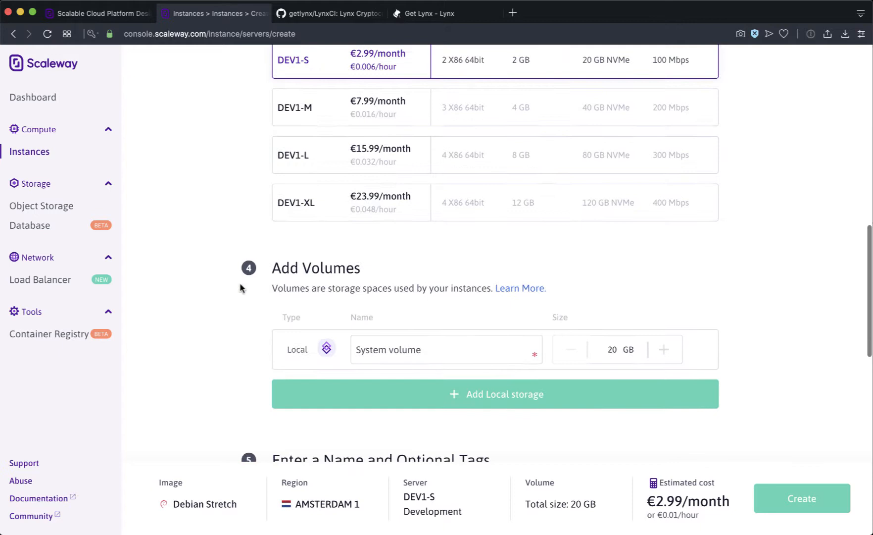
scroll(242, 289, "down", 2)
scroll(241, 289, "down", 1)
scroll(266, 275, "down", 1)
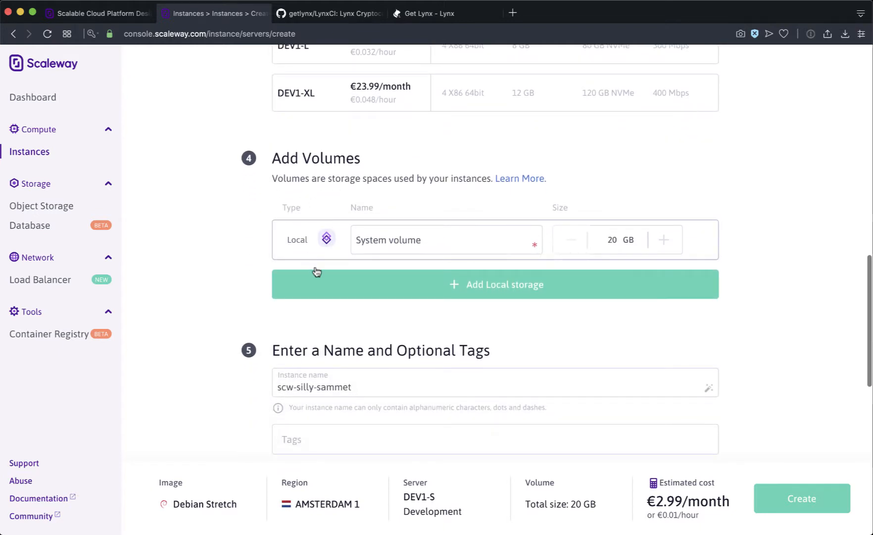
scroll(364, 280, "down", 2)
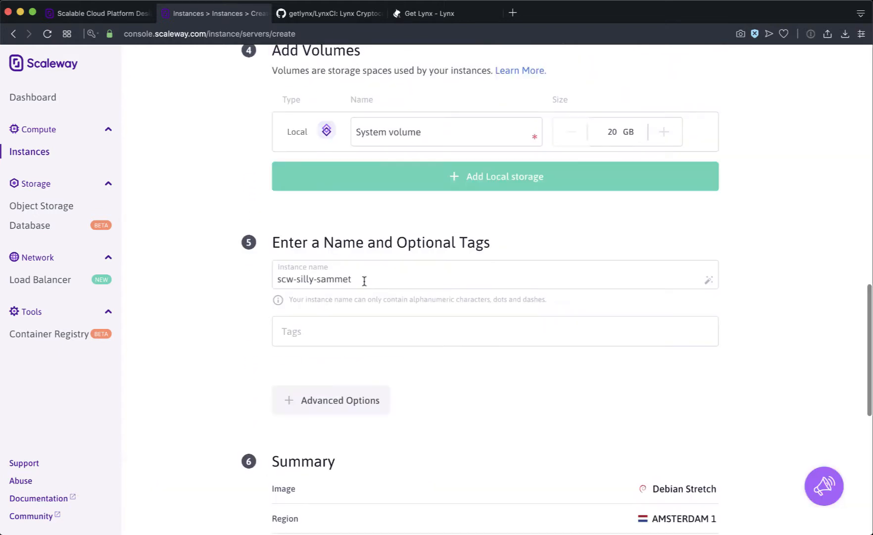
left_click(364, 280)
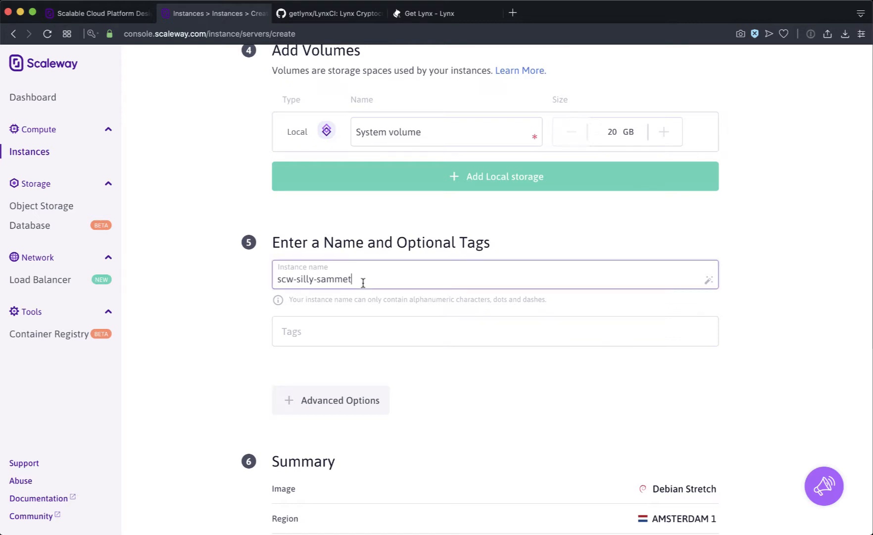
scroll(253, 328, "down", 2)
scroll(207, 294, "down", 1)
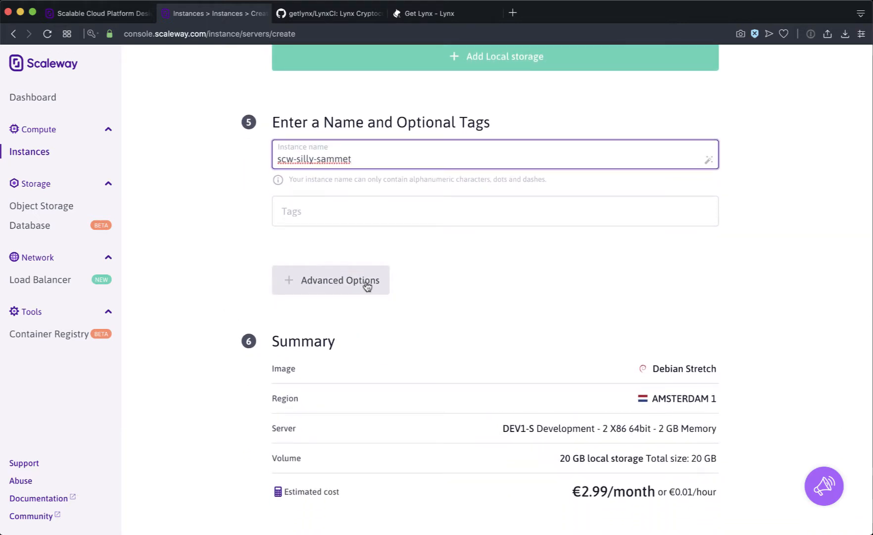
Enable Cloud-init under the advanced options and focus its configuration field.
left_click(328, 281)
scroll(246, 293, "down", 2)
scroll(246, 293, "down", 3)
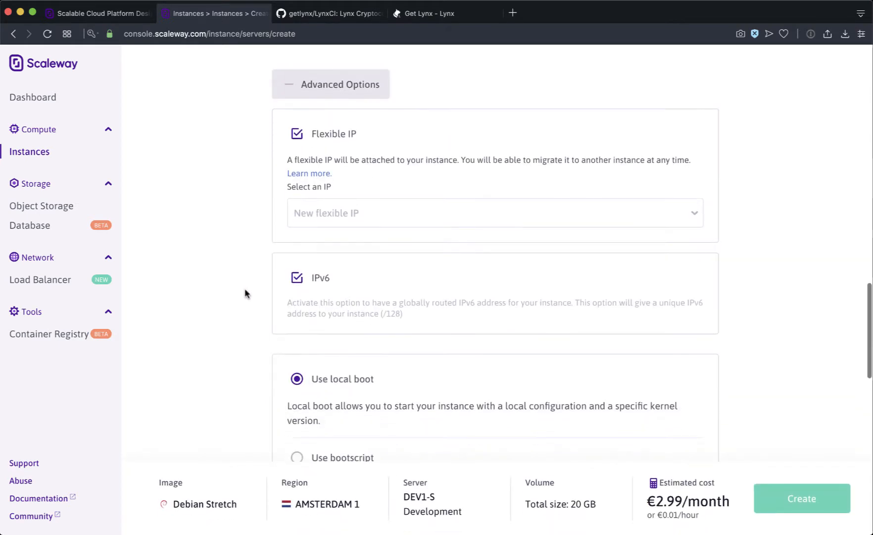
scroll(246, 293, "down", 3)
scroll(246, 293, "down", 3)
scroll(245, 293, "down", 2)
scroll(246, 293, "down", 1)
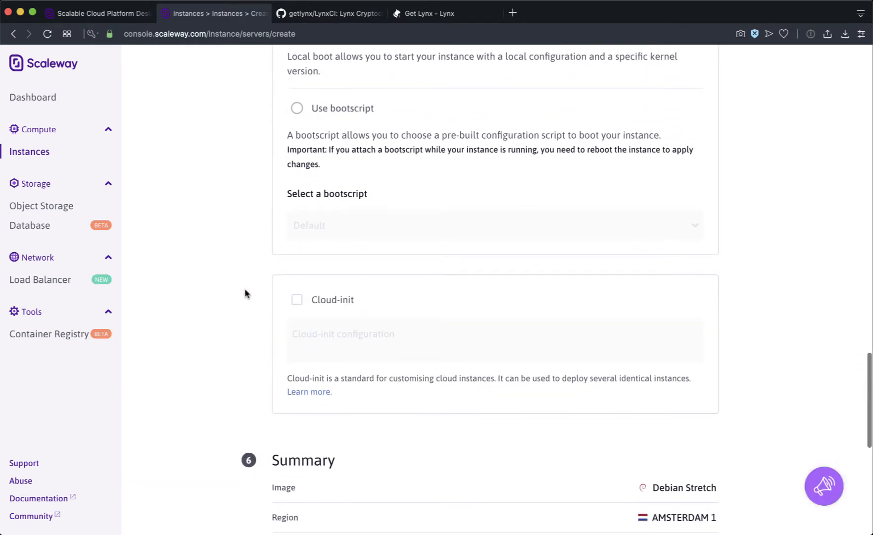
left_click(298, 300)
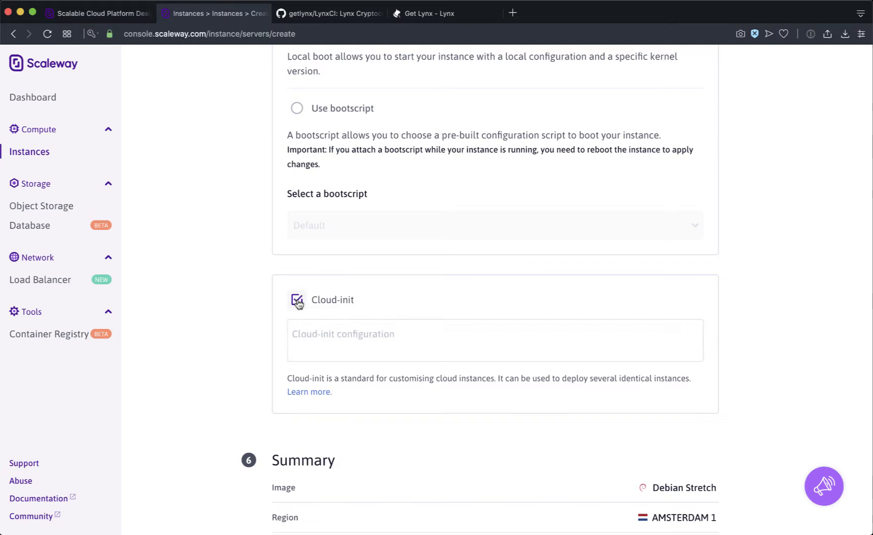
left_click(323, 334)
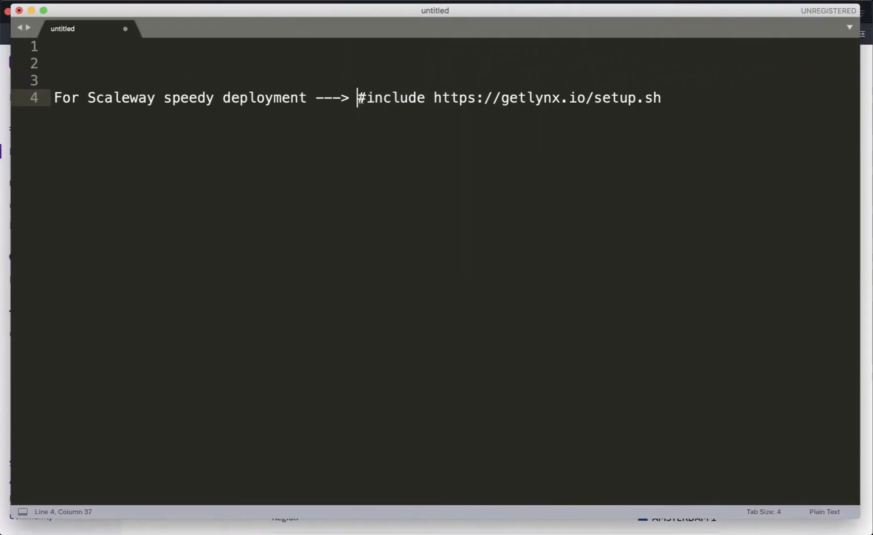
left_click_drag(357, 98, 671, 100)
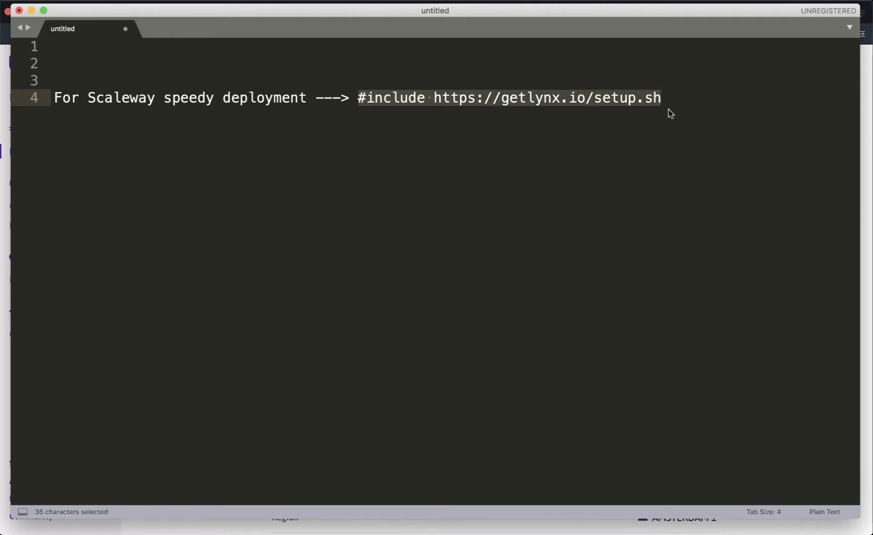
key("super+c")
key("super+v")
left_click(248, 354)
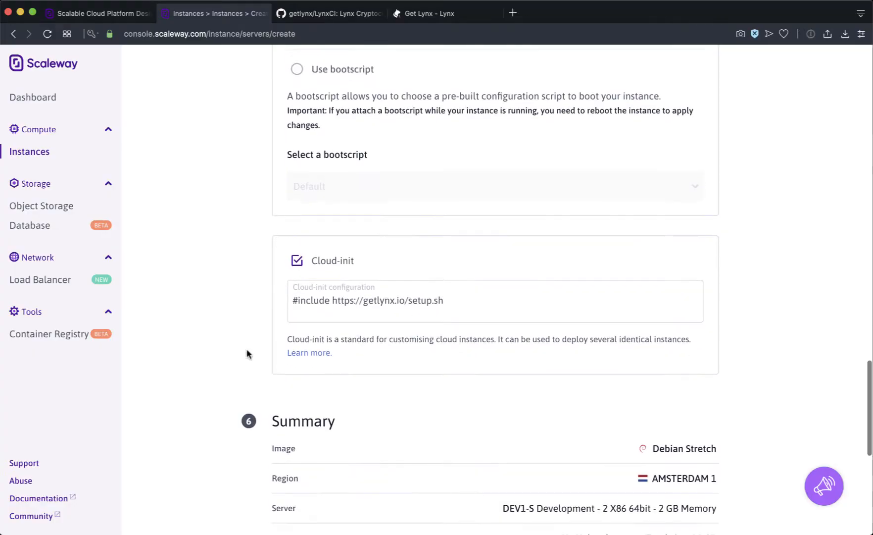
scroll(247, 354, "down", 5)
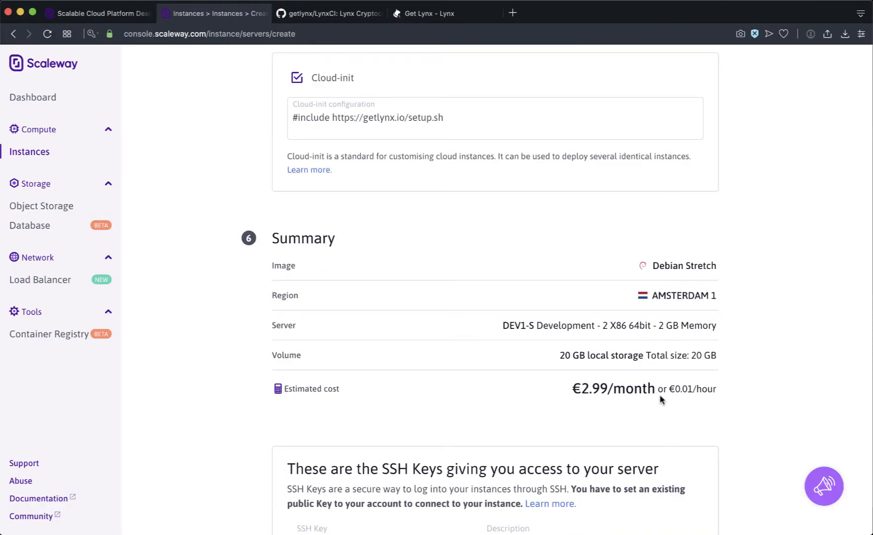
scroll(661, 400, "down", 5)
Create the configured instance scw-silly-sammet and let it provision.
left_click(576, 452)
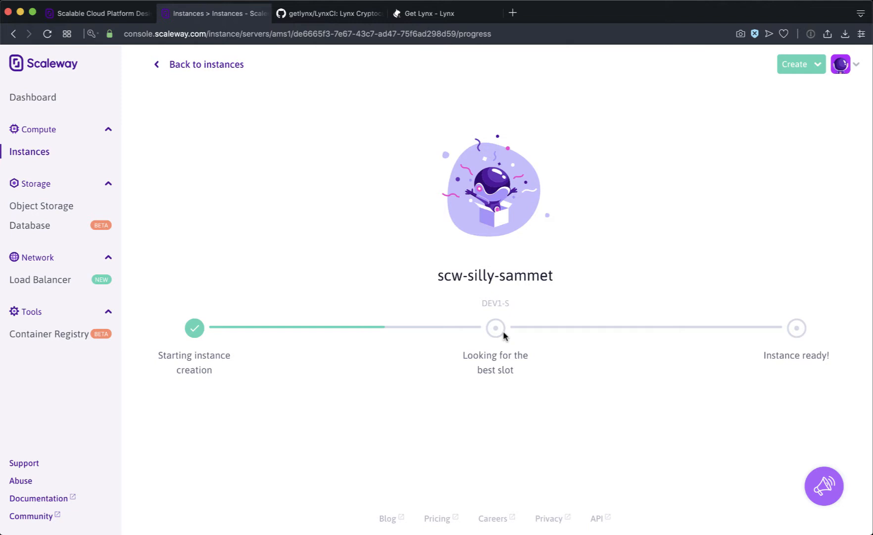